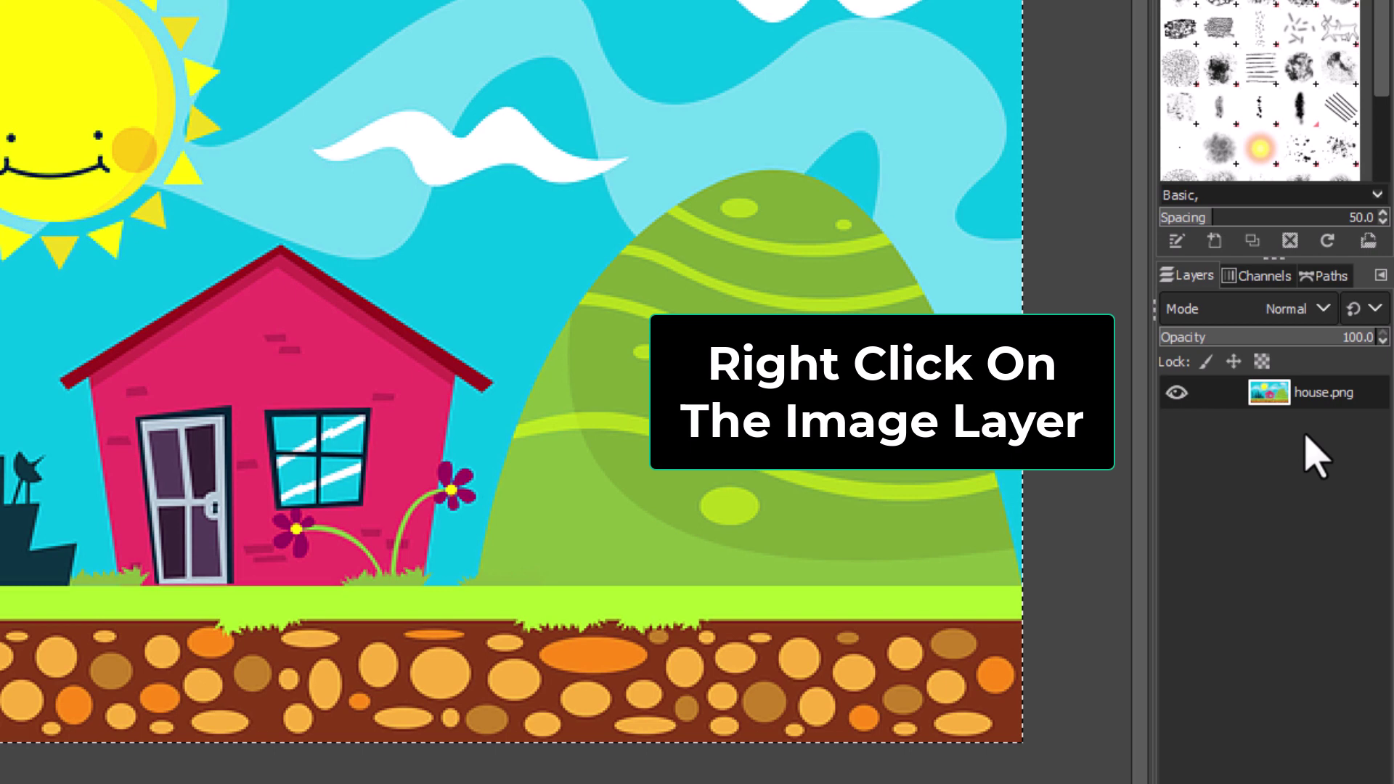
Add an alpha channel to the house.png layer
right_click(1315, 398)
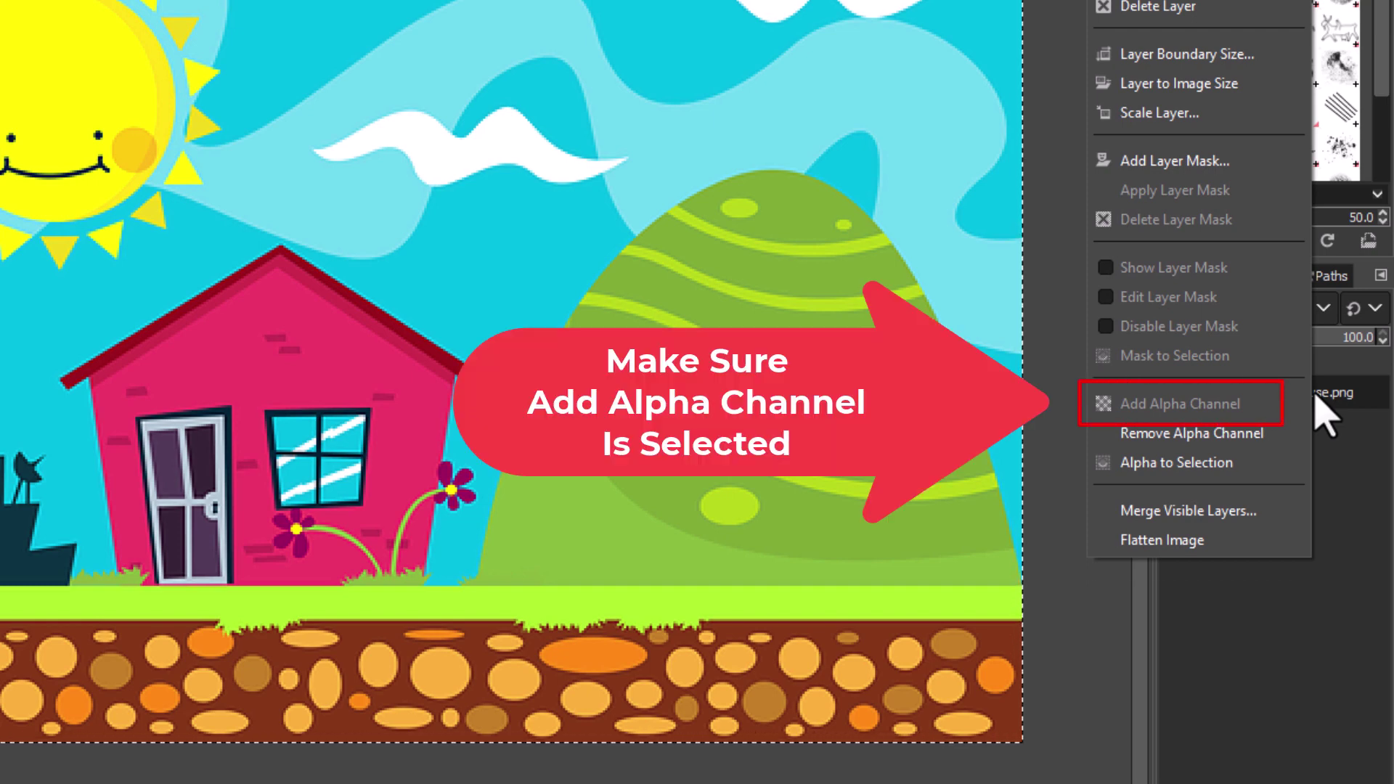
click(1352, 557)
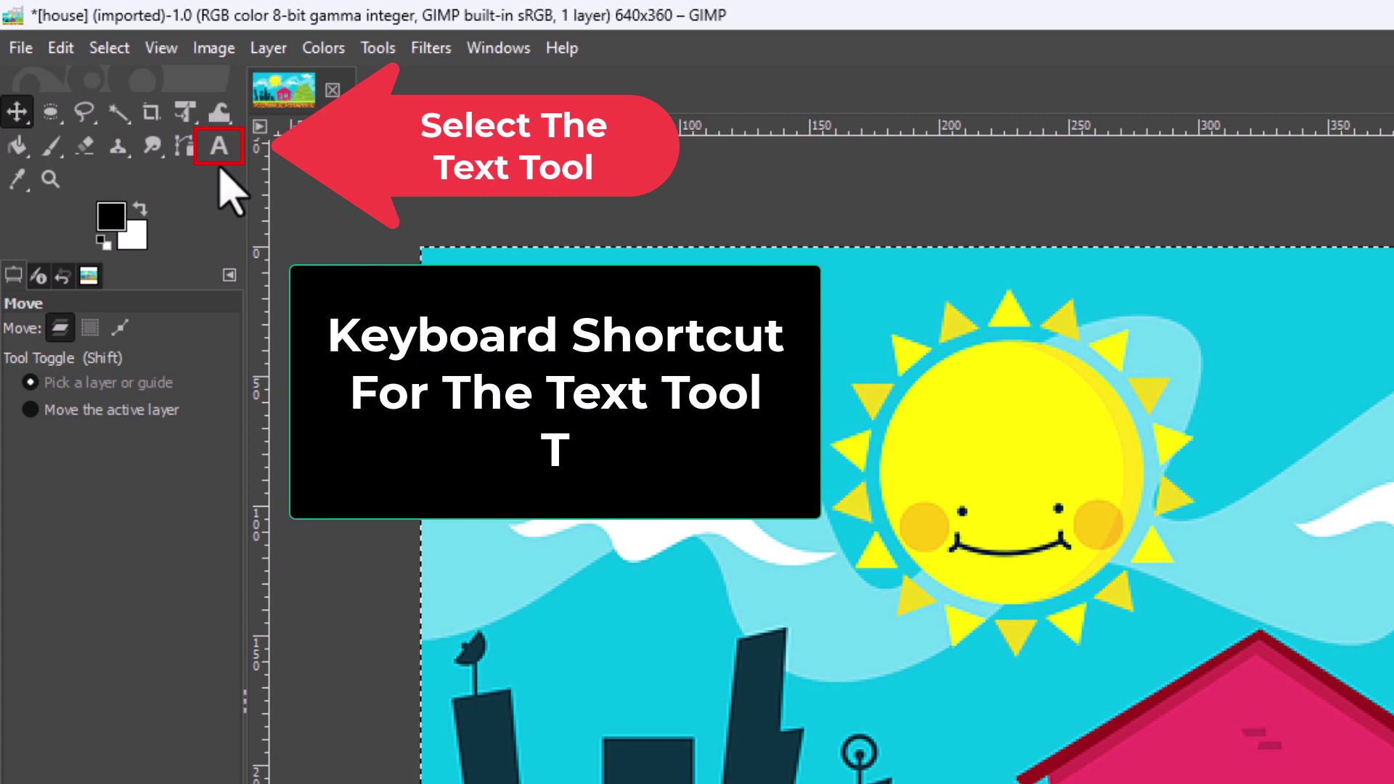
Select the Text tool with the Sans-serif Bold font at 260 px
key(t)
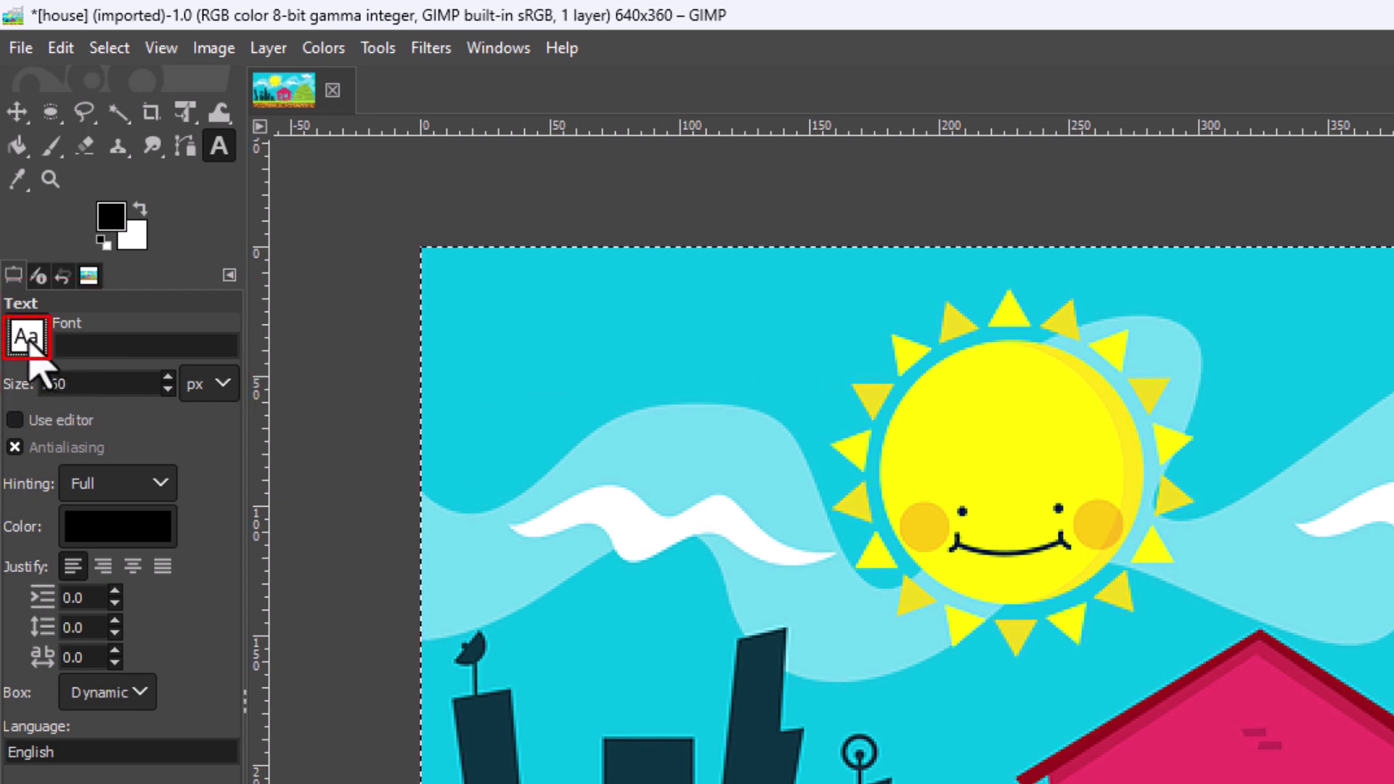
click(29, 342)
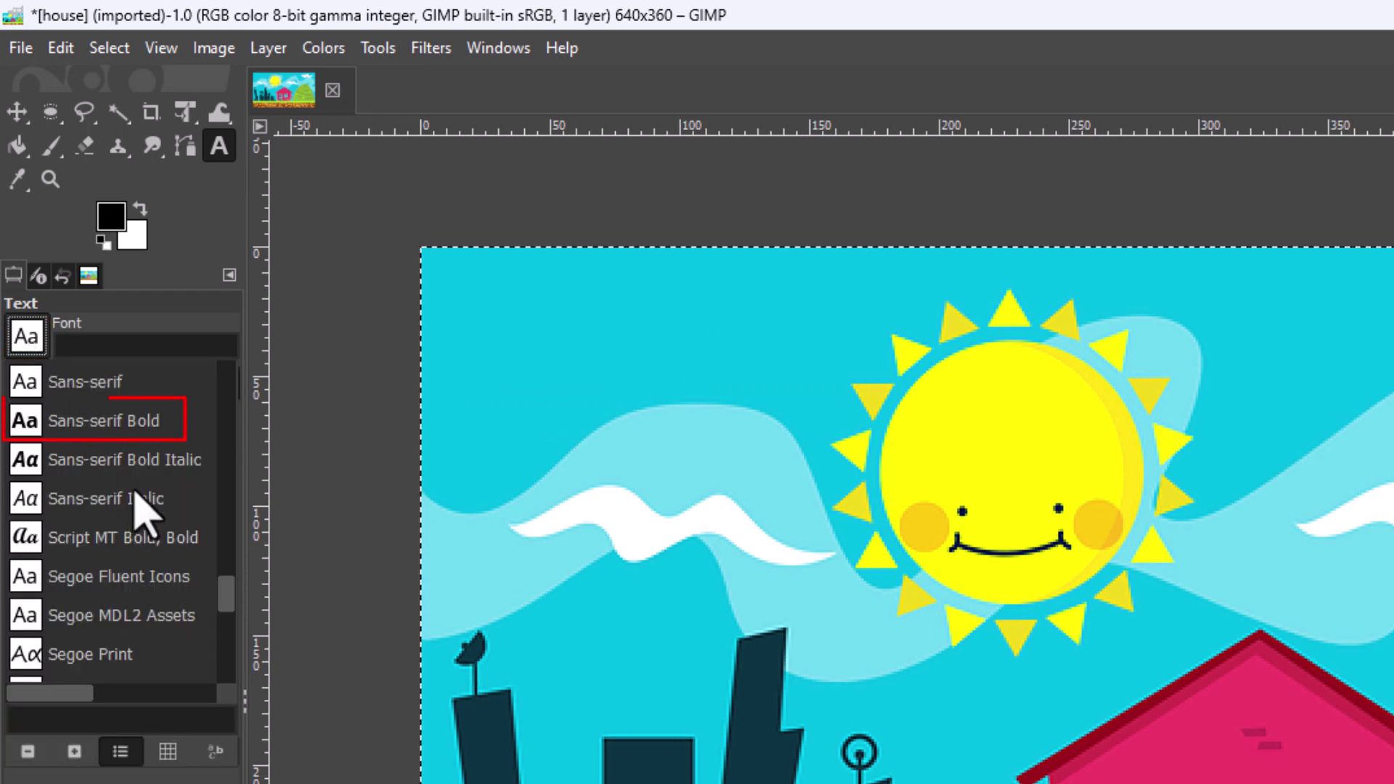
click(148, 425)
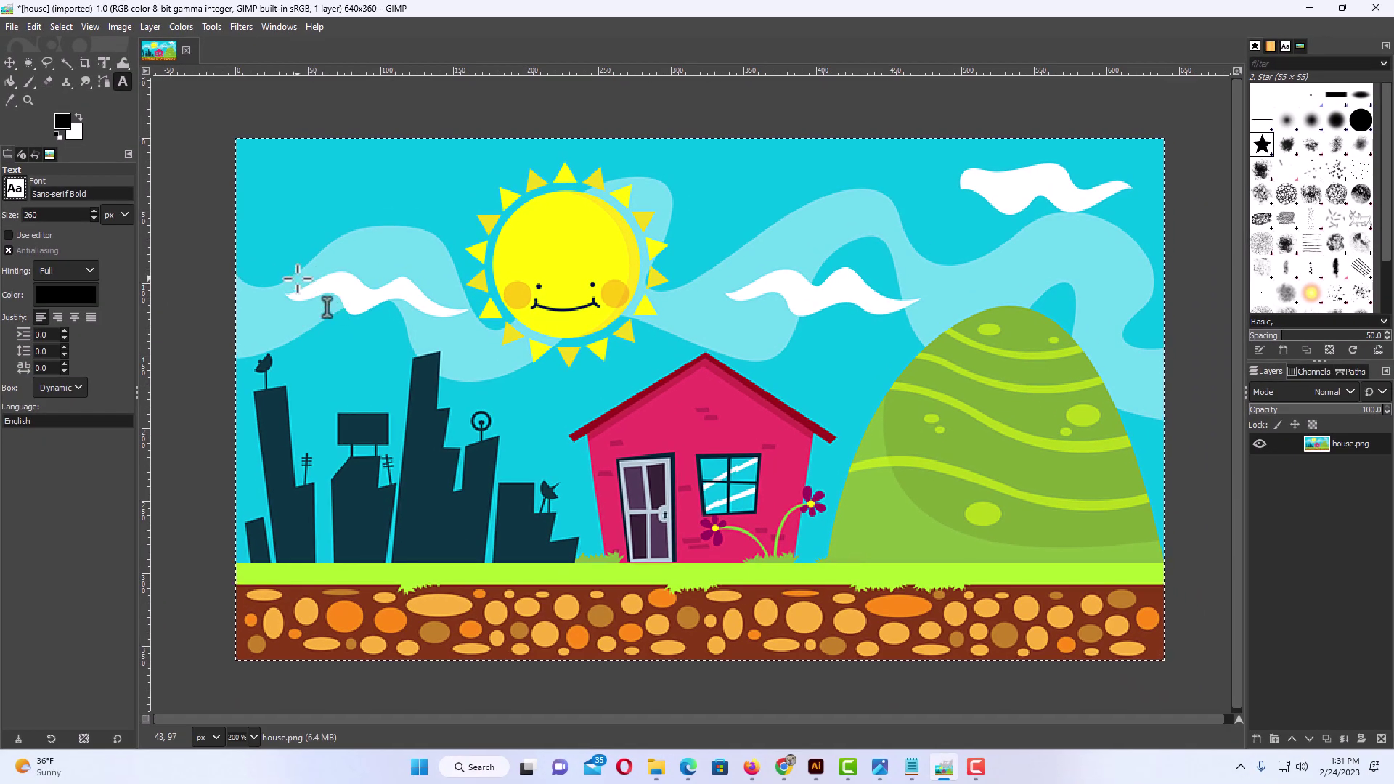
Type the word 'TEXT' in a new text box near the image's top-left
click(297, 278)
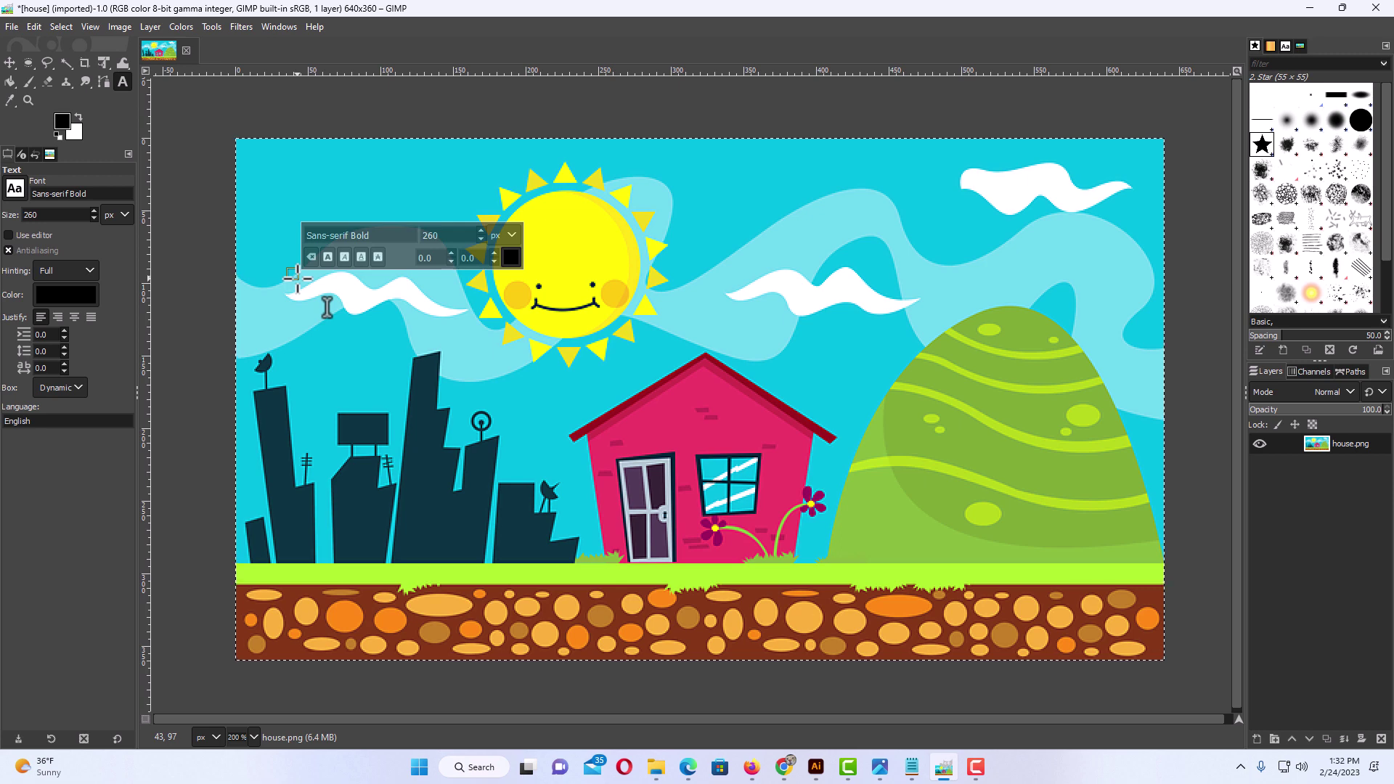
text(TEXT)
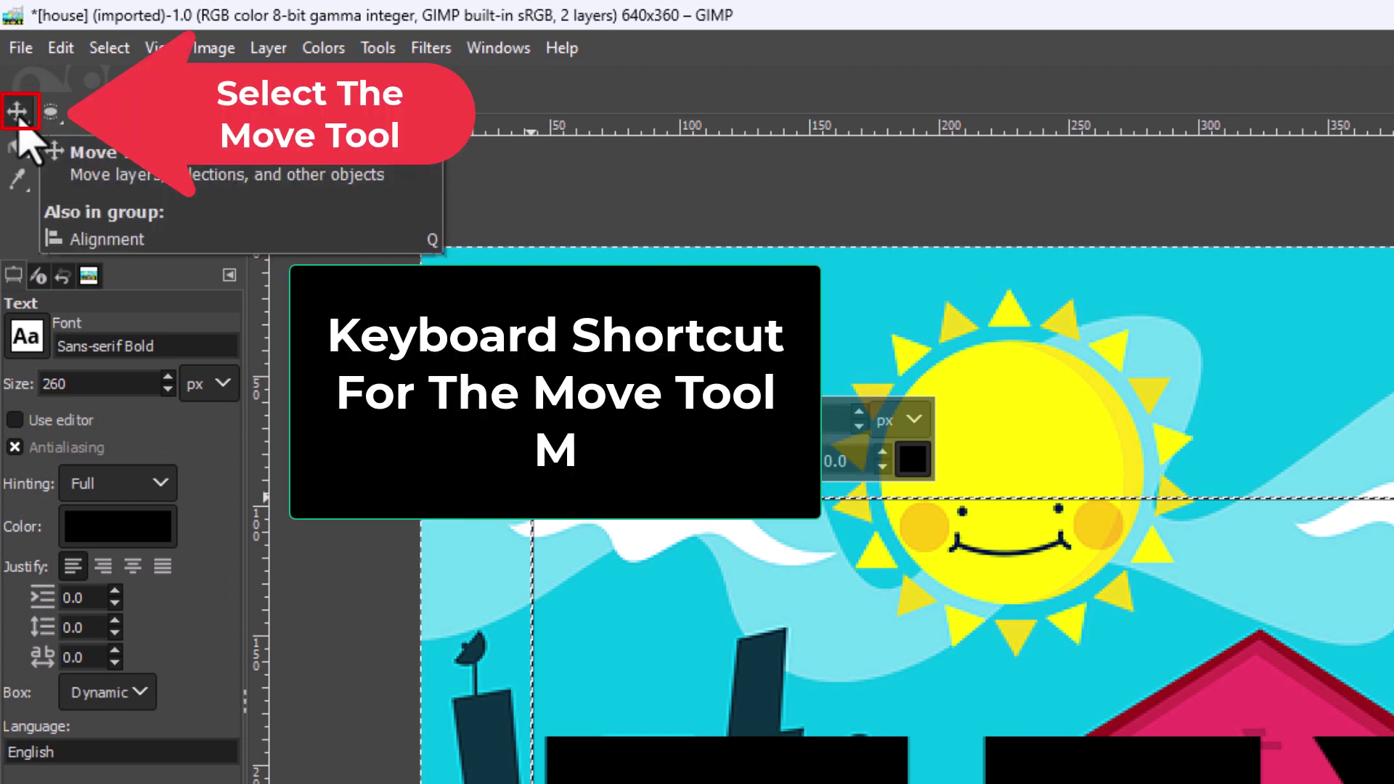
Move the TEXT layer up and left so it sits centred over the house image
click(19, 115)
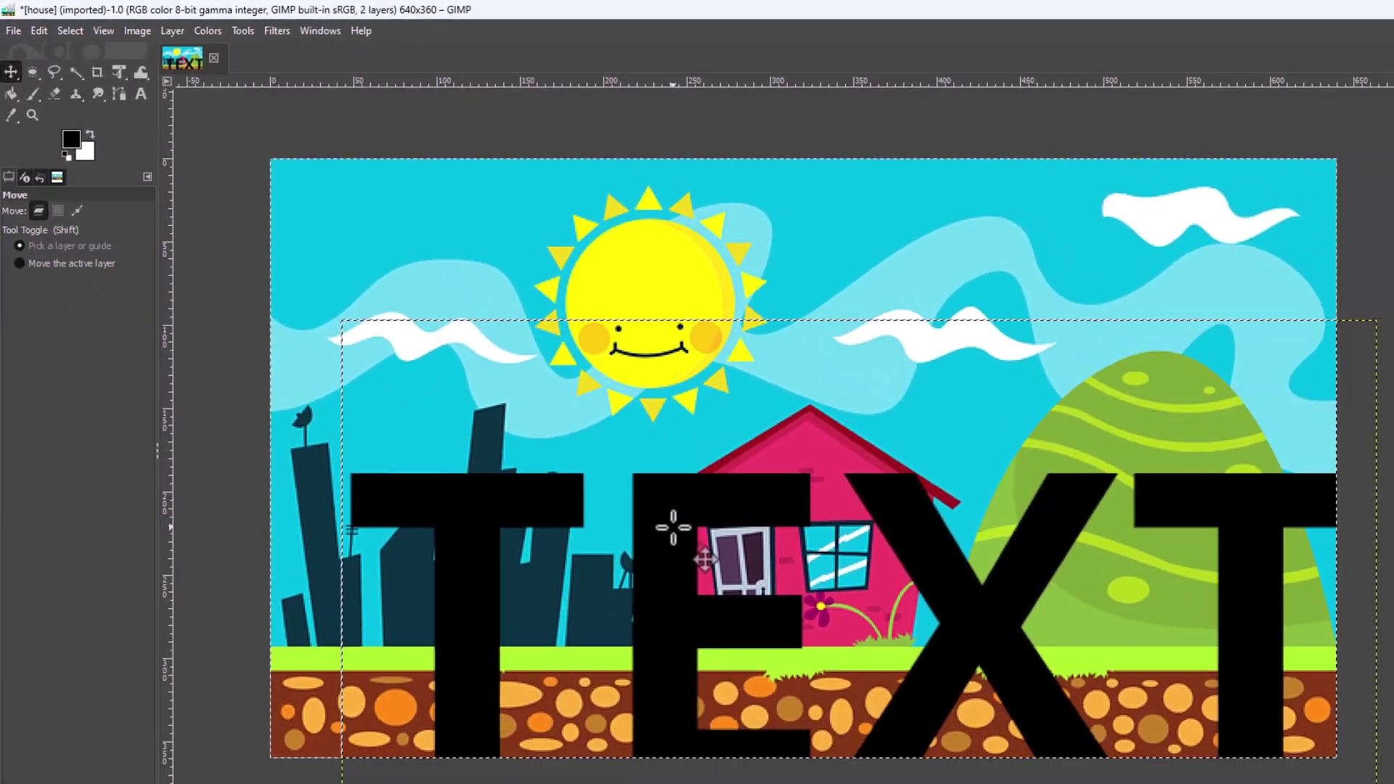
drag(824, 645, 776, 569)
mouse_move(552, 403)
mouse_down()
mouse_move(557, 389)
mouse_move(542, 387)
mouse_up()
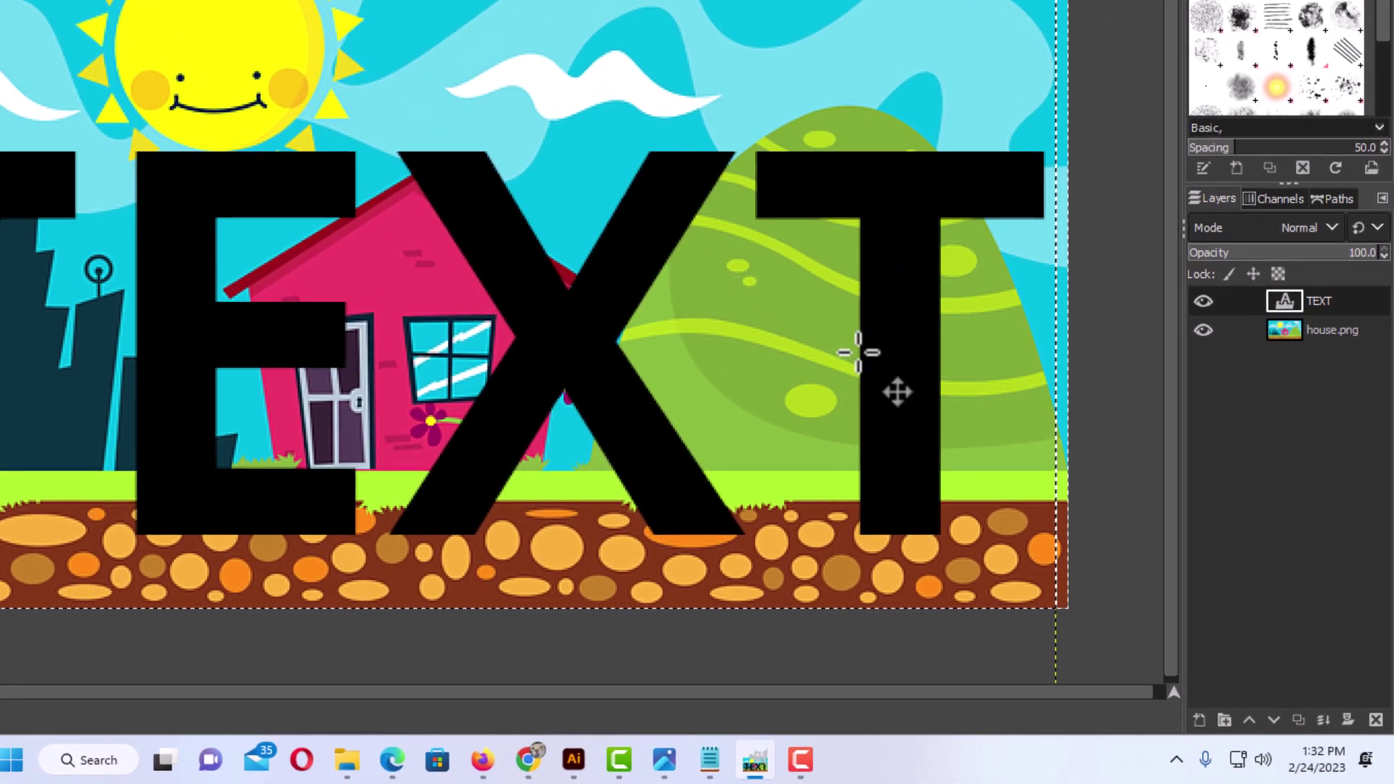
Turn the TEXT layer's alpha into a selection and hide the TEXT layer
right_click(1339, 293)
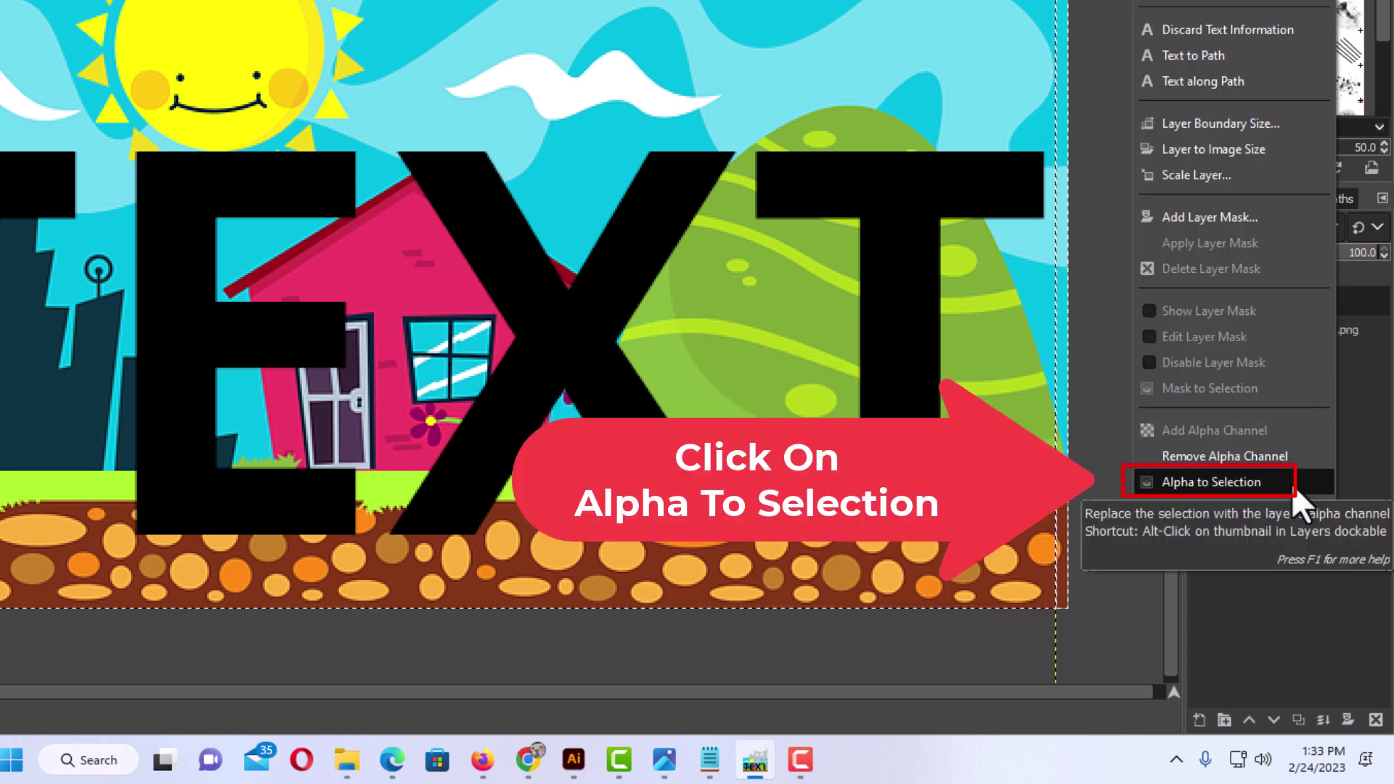
click(1256, 488)
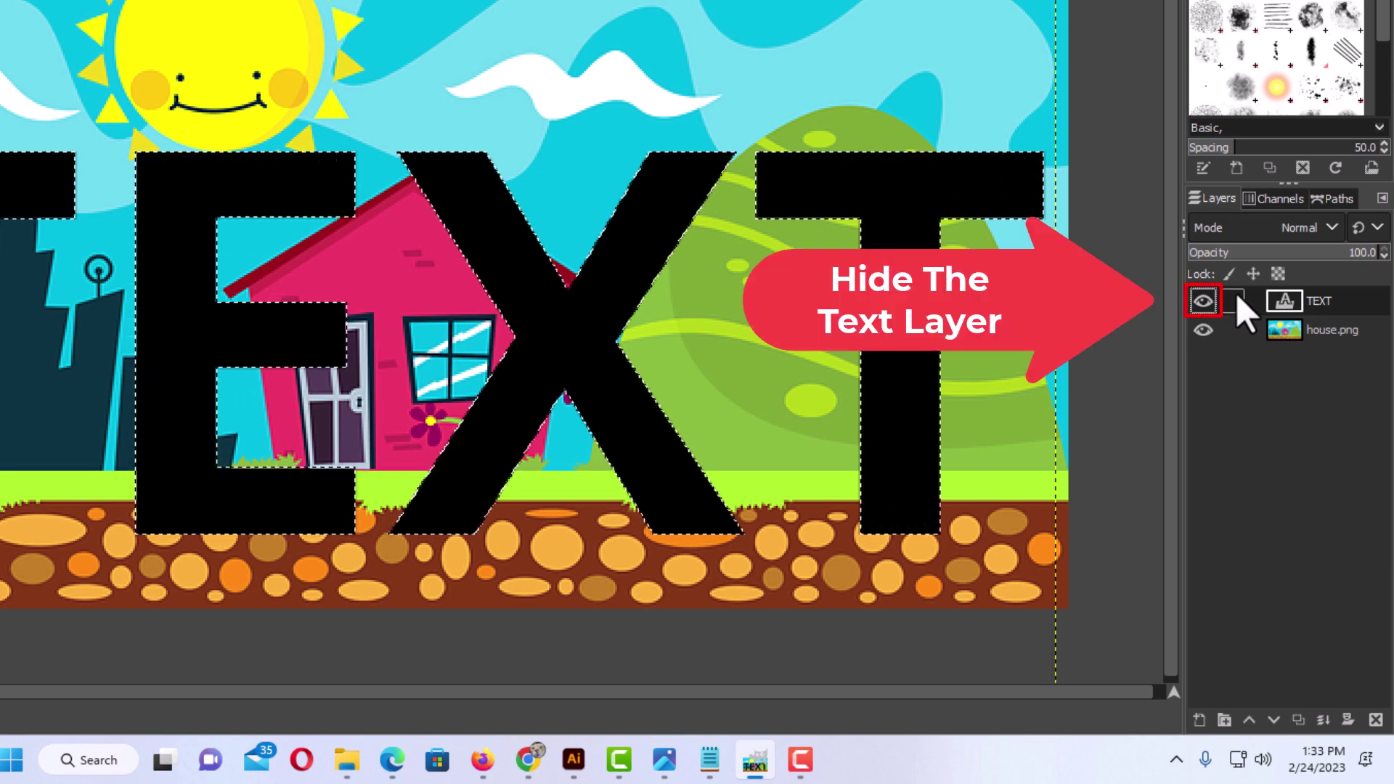
click(1203, 300)
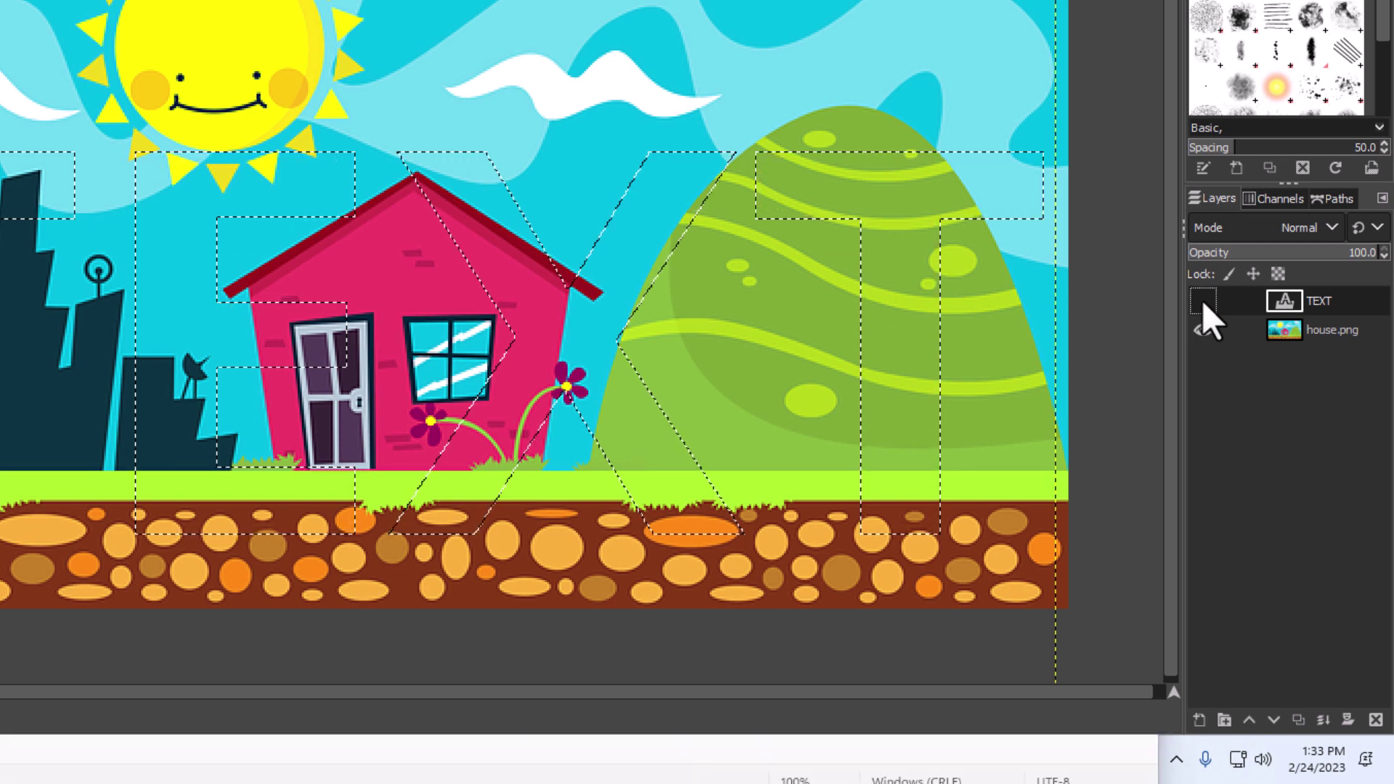
Add a layer mask to house.png initialized from the selection
right_click(1321, 328)
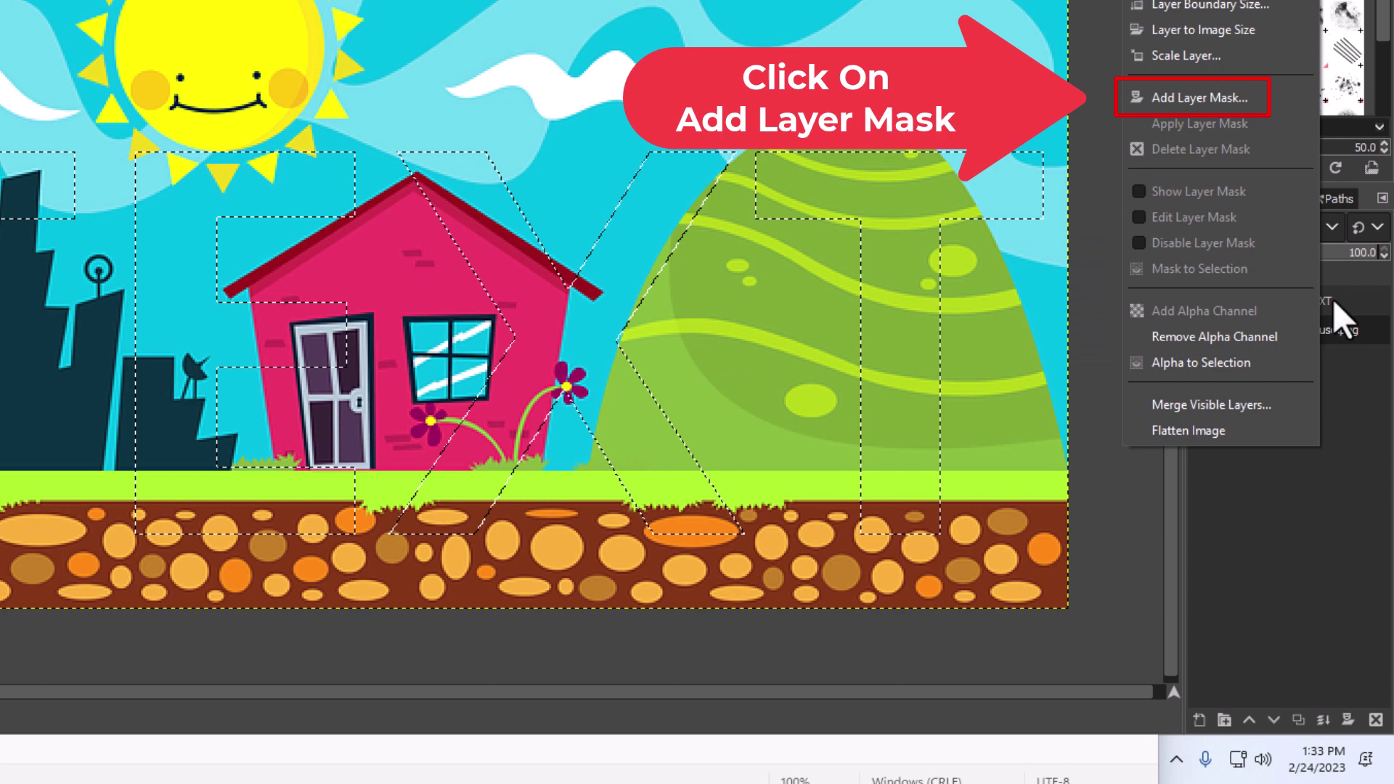
click(1262, 103)
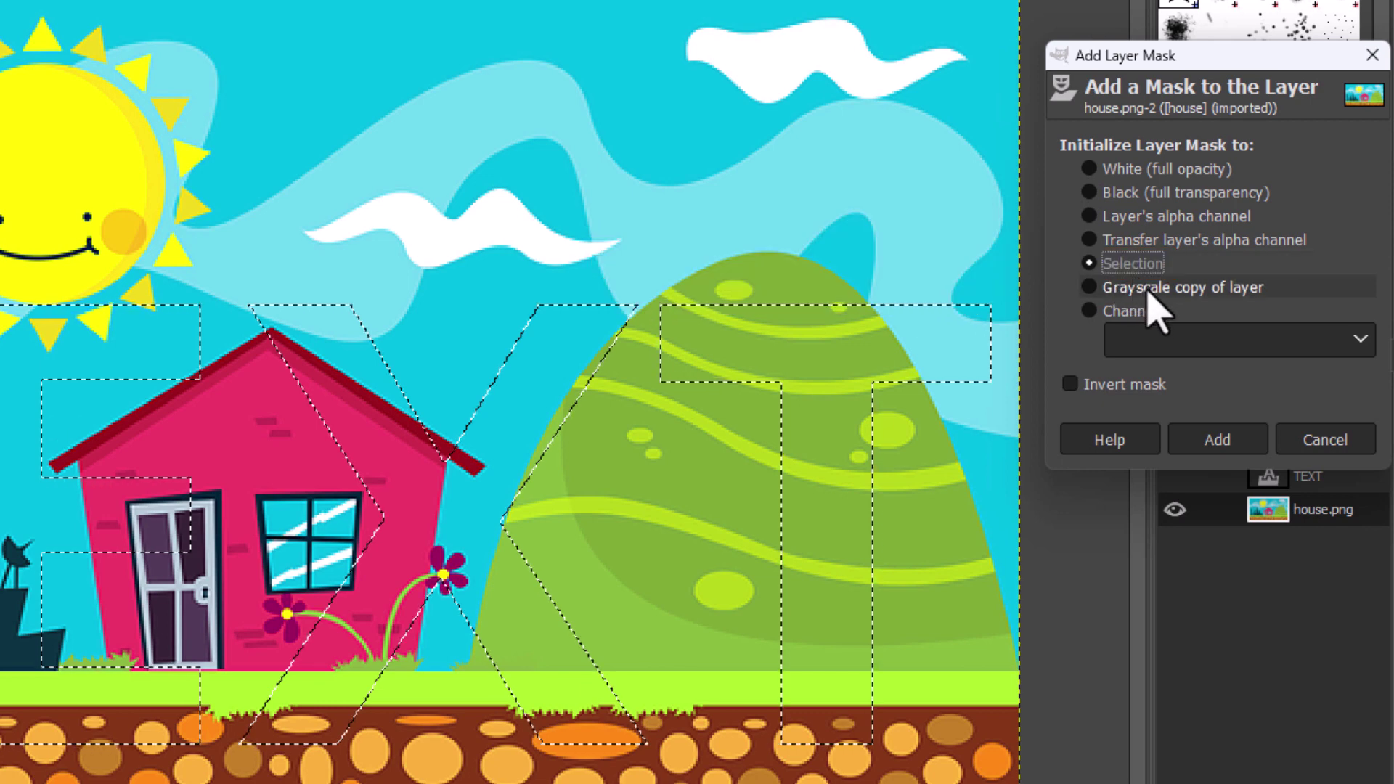
click(1220, 441)
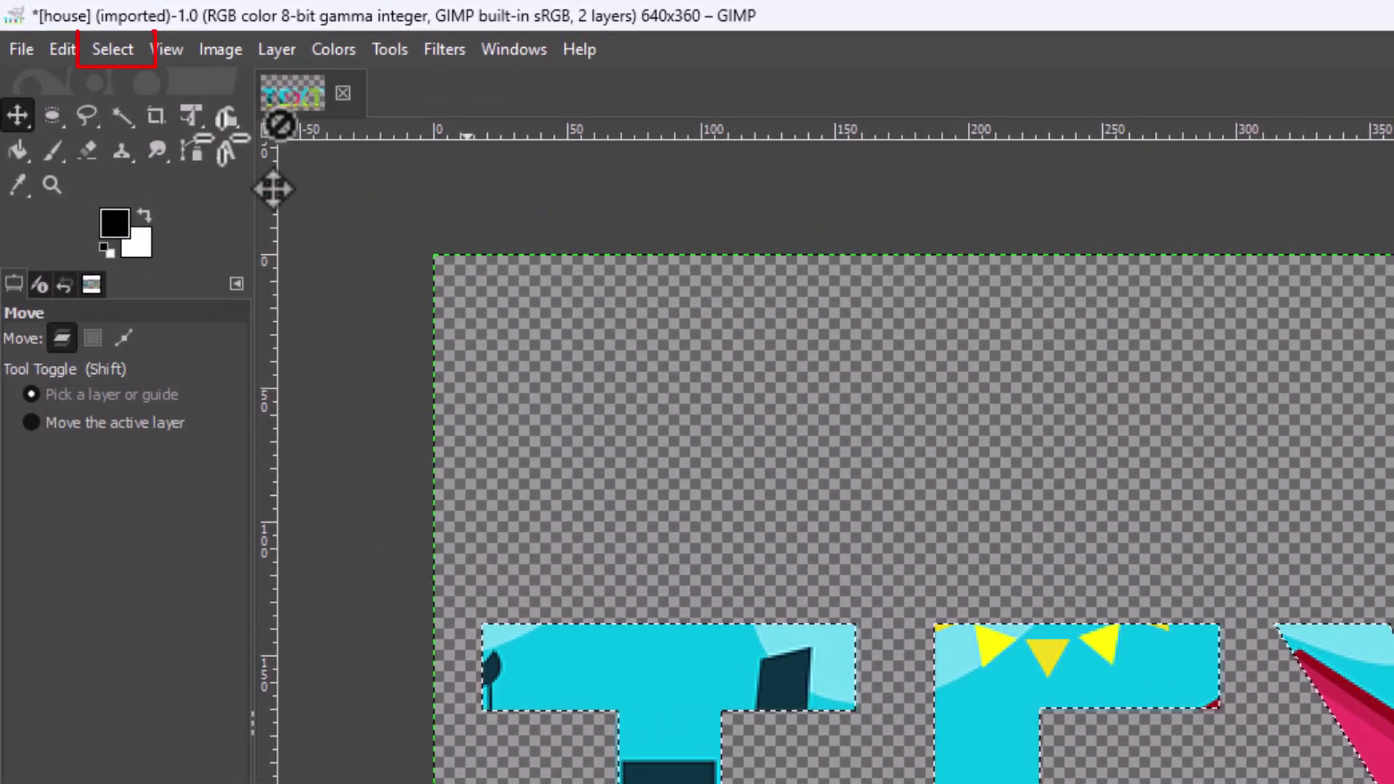
Clear the selection with Select > None
click(115, 49)
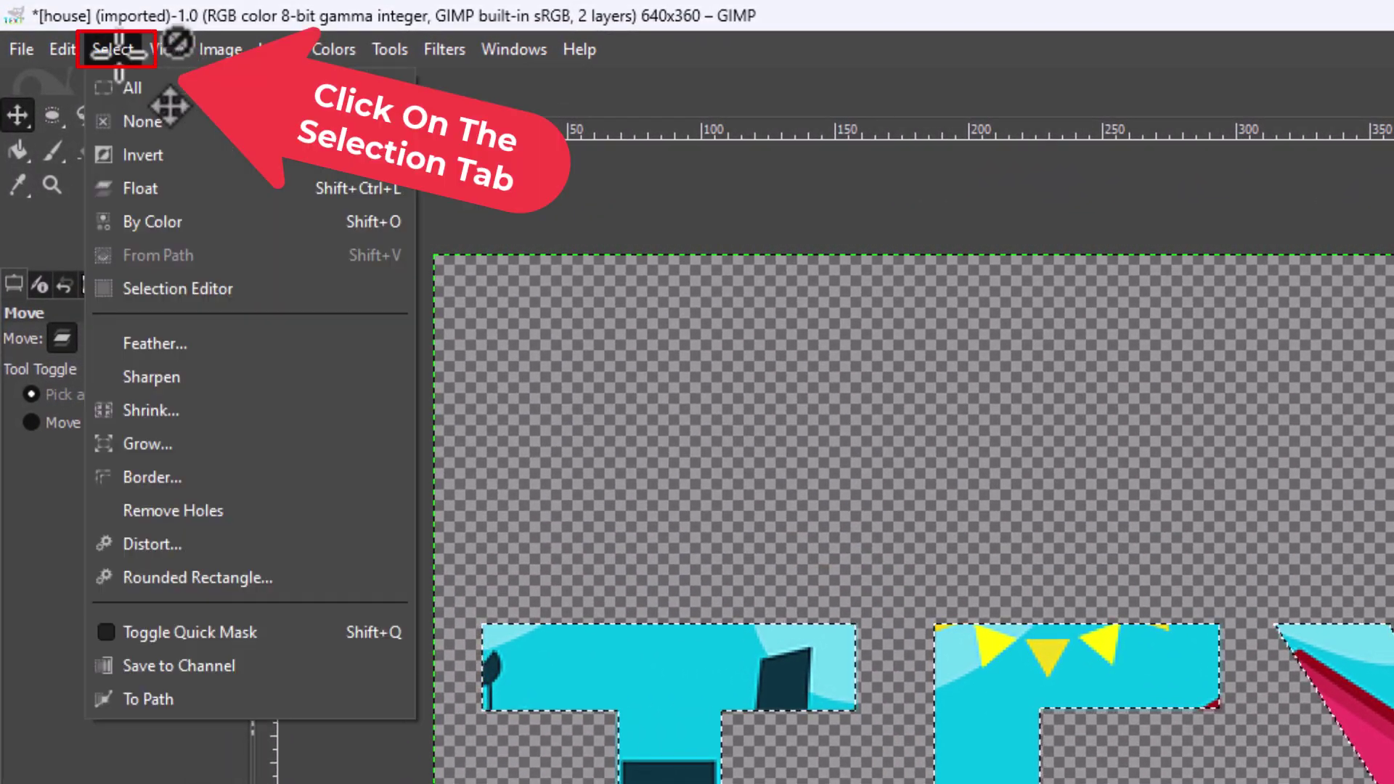
click(218, 122)
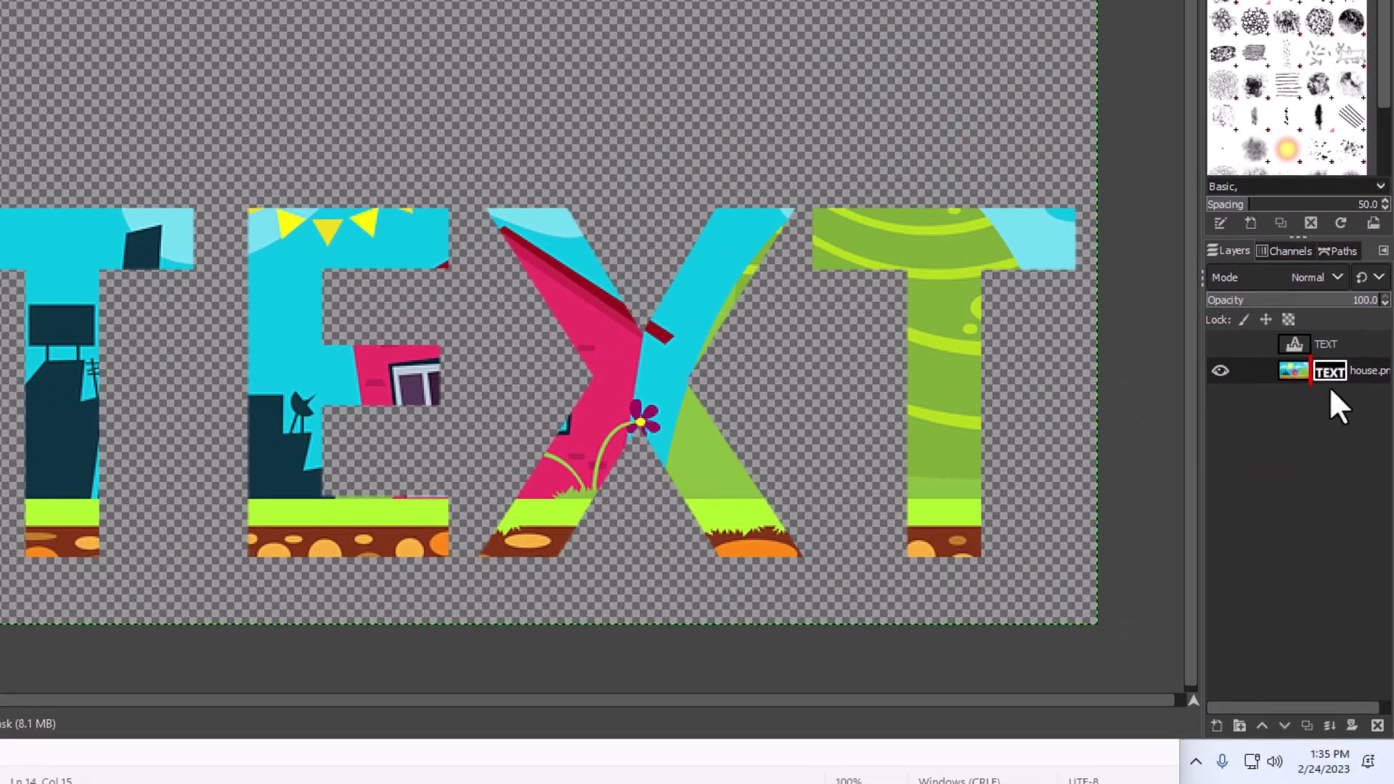
Shift the house picture up and right within the letters so the sun shows
click(1331, 381)
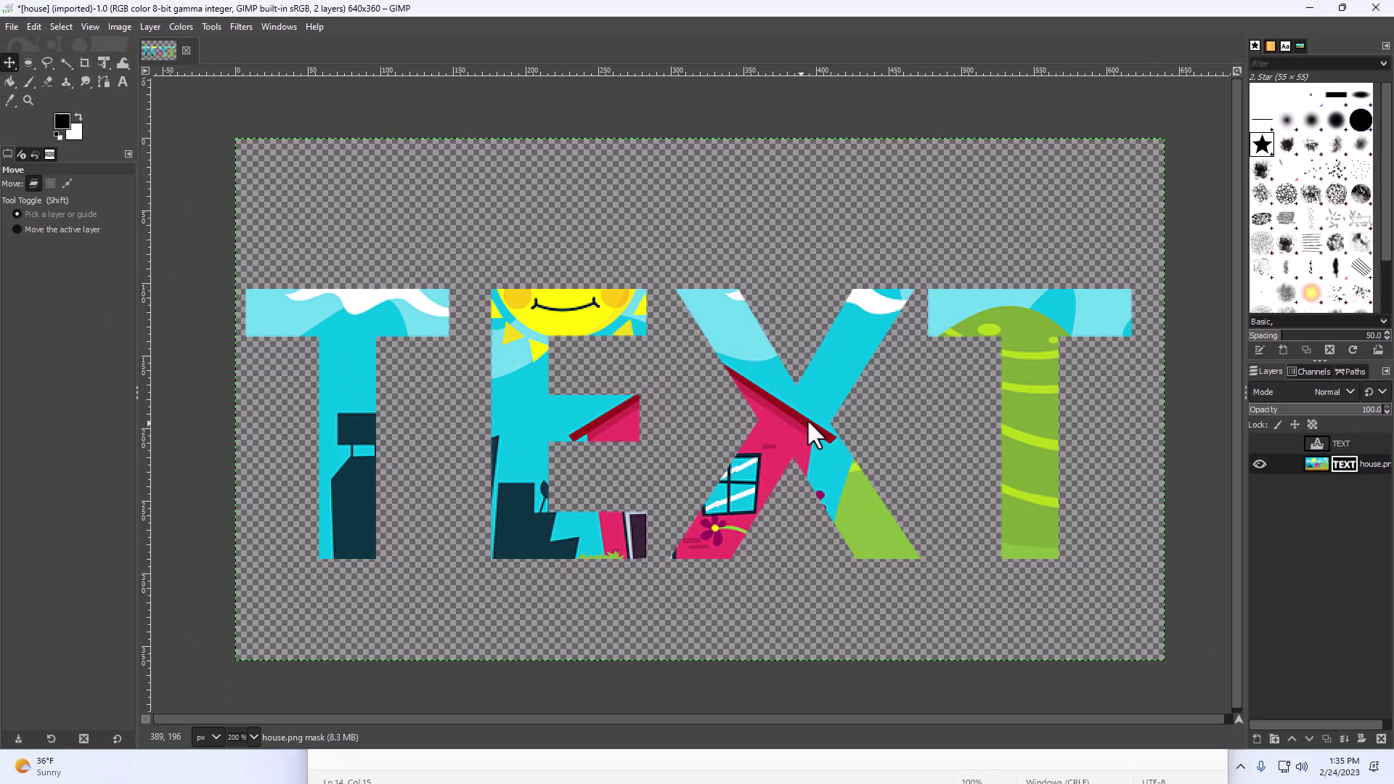
mouse_move(807, 418)
mouse_down()
mouse_move(792, 404)
mouse_move(843, 388)
mouse_move(806, 416)
mouse_up()
mouse_move(805, 417)
mouse_down()
mouse_move(813, 391)
mouse_move(803, 406)
mouse_move(816, 403)
mouse_up()
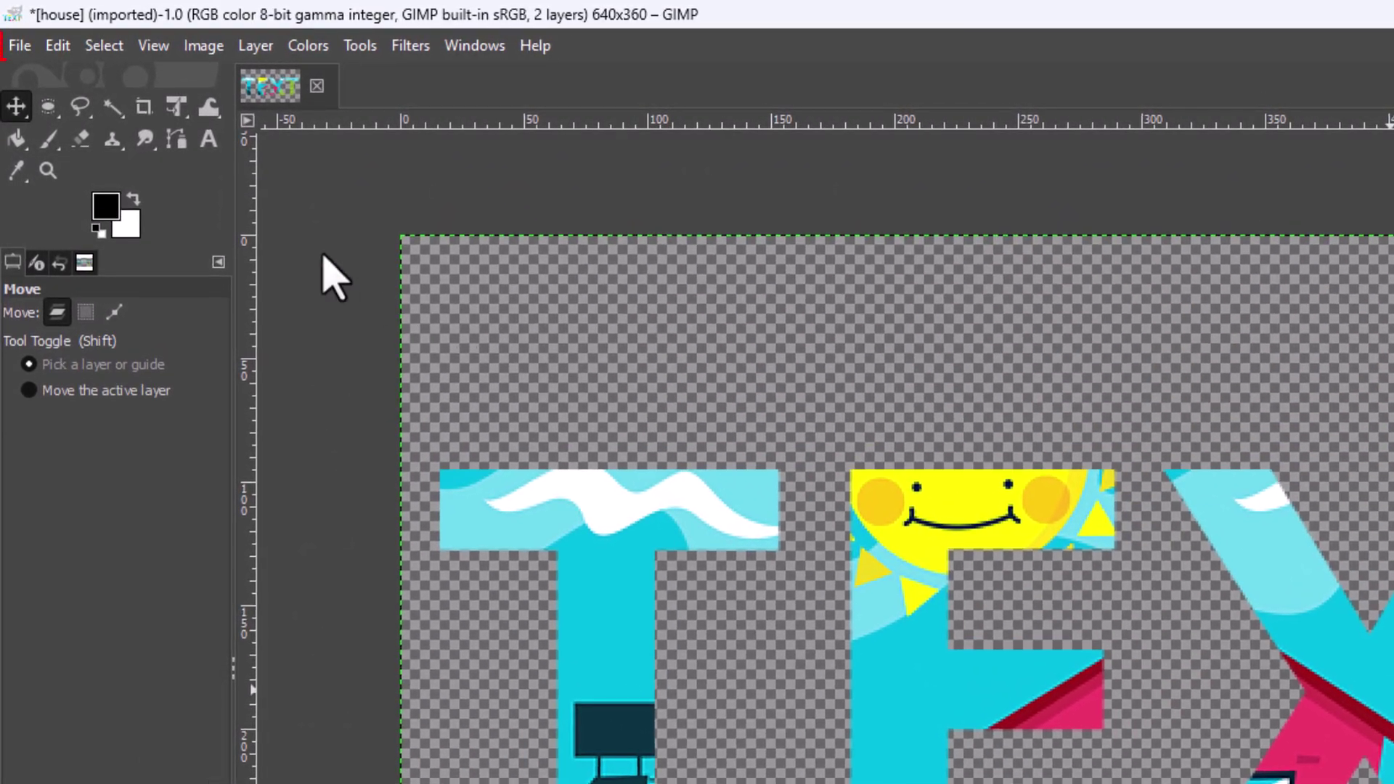
Start File > Export As with the file name 'Image_text'
click(19, 47)
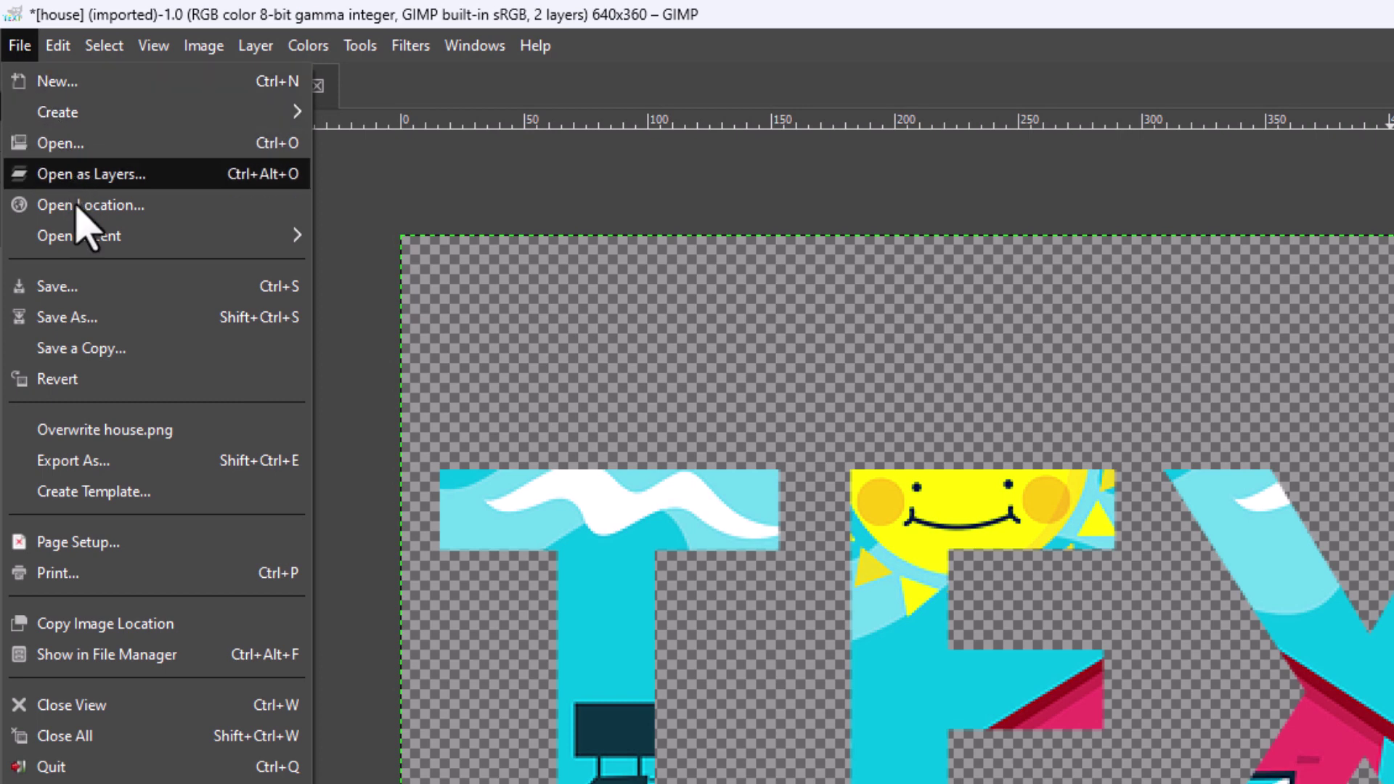
click(158, 462)
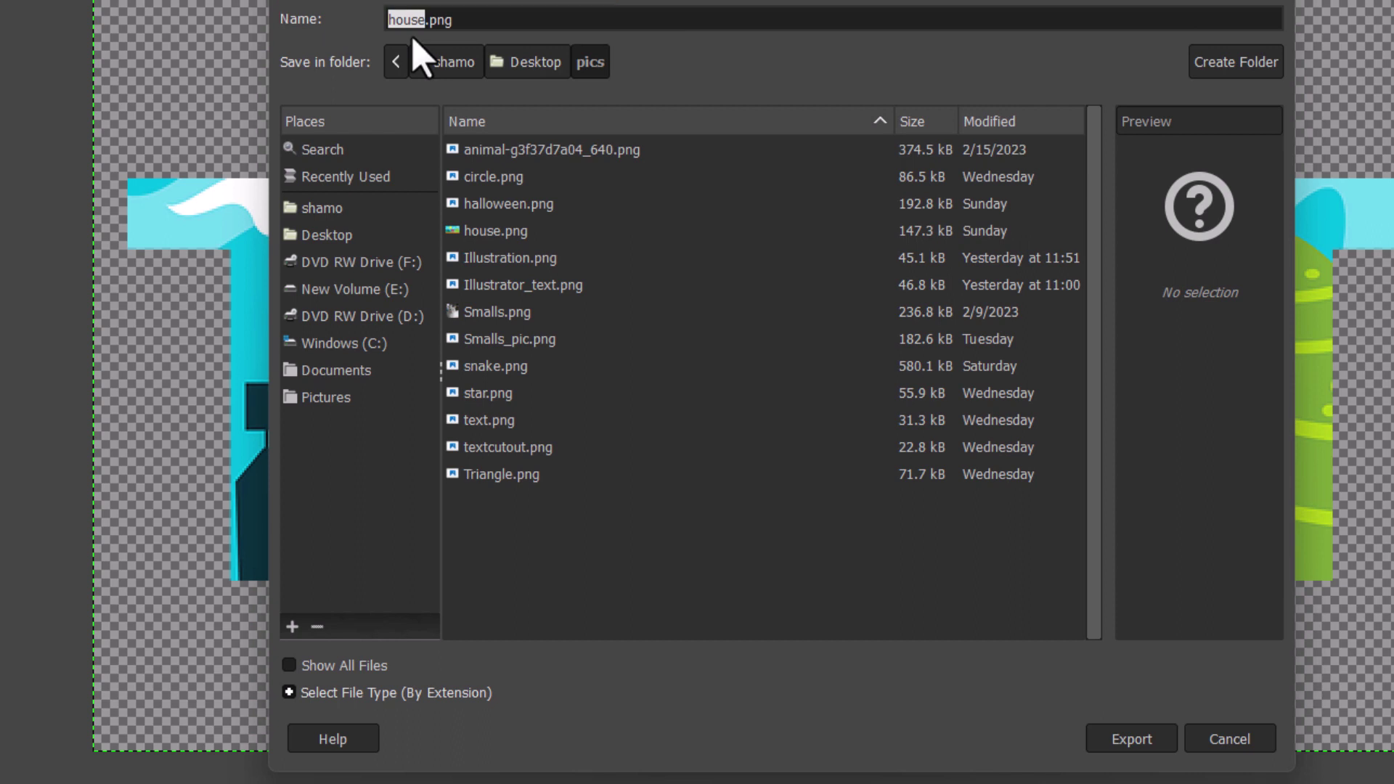
text(Image_text)
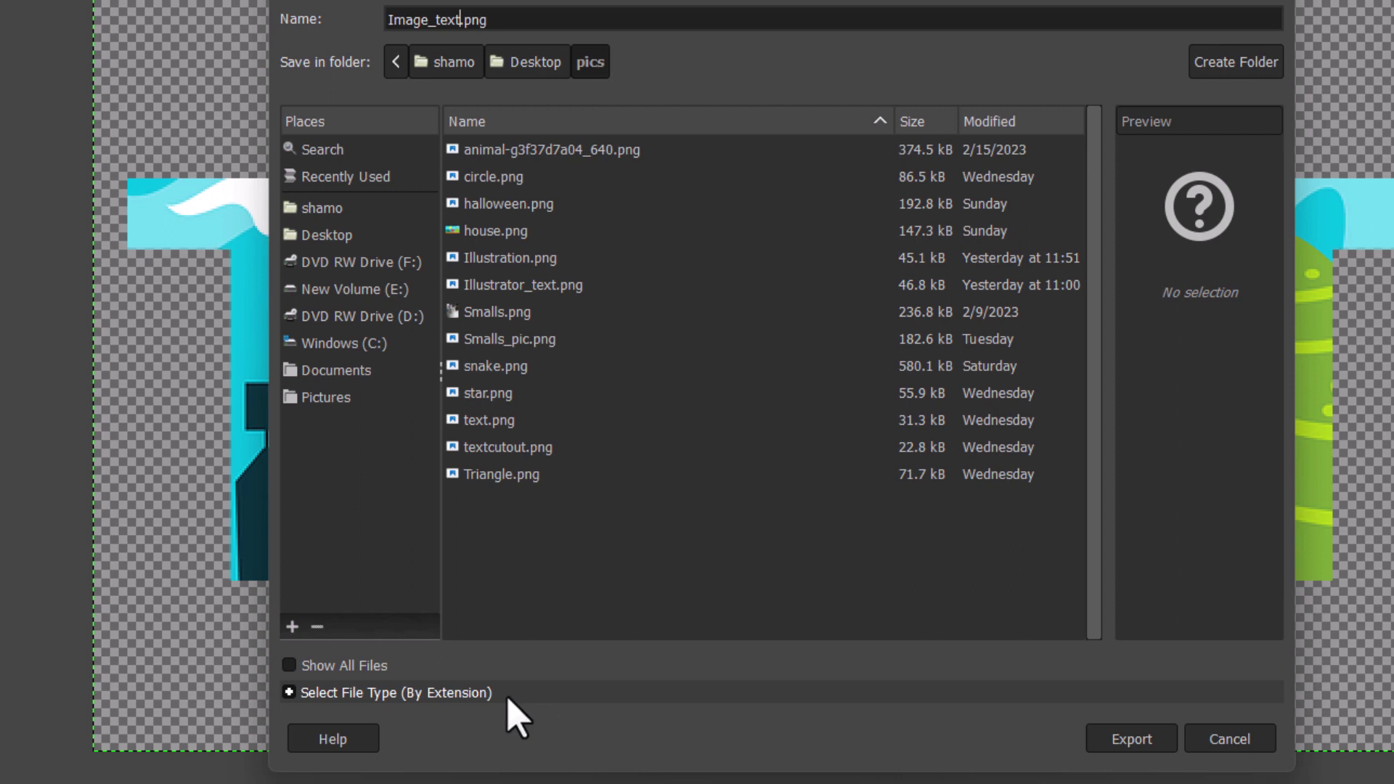
Export as PNG image with default PNG settings, then open the pics folder in File Explorer
click(398, 695)
drag(1276, 508, 1282, 642)
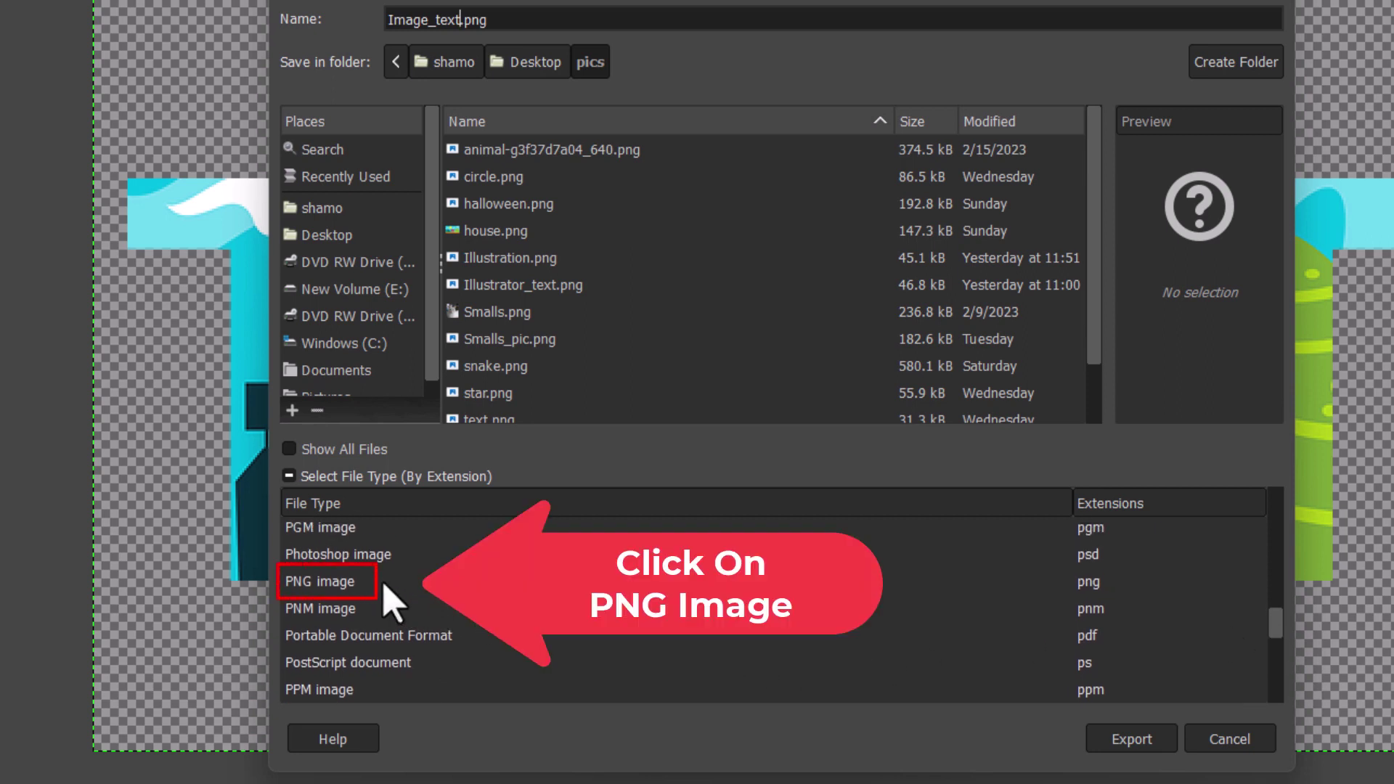
click(346, 582)
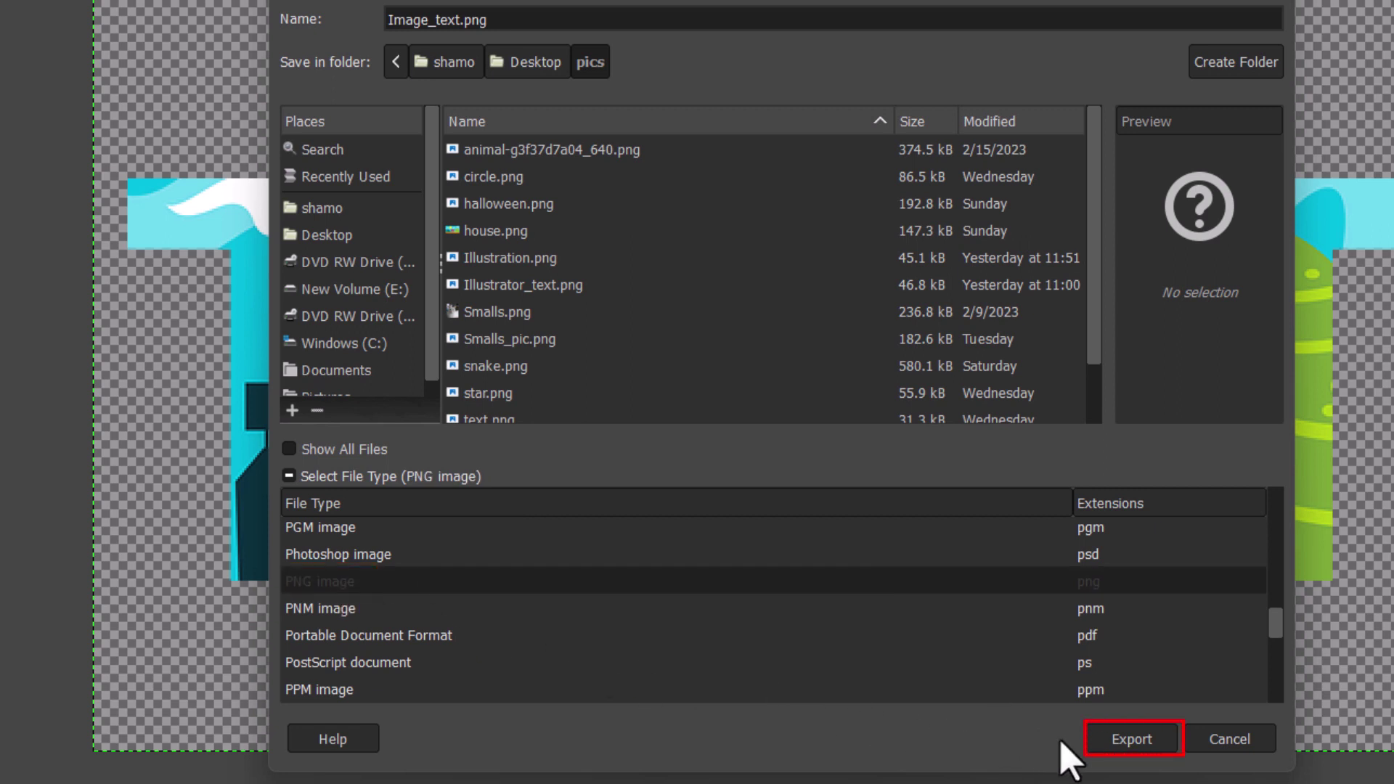
click(1119, 742)
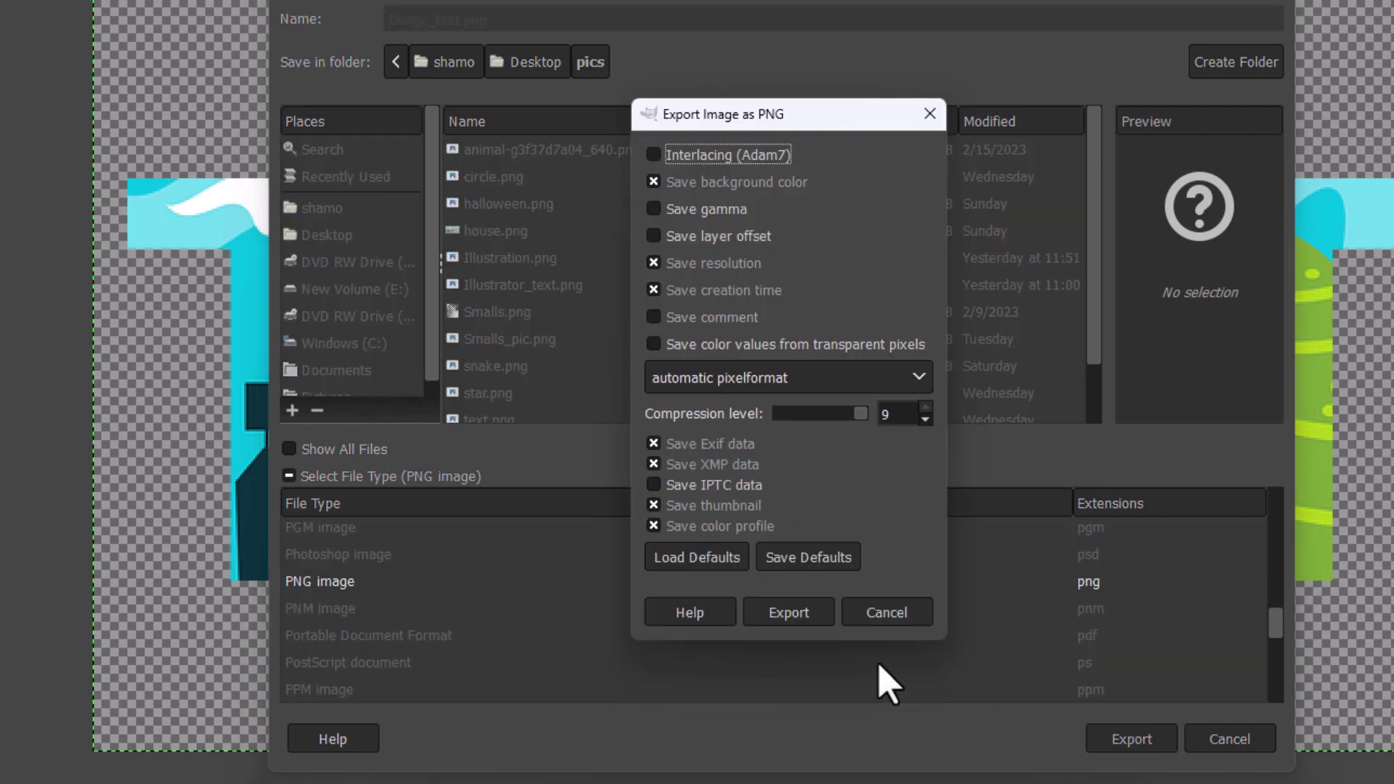
click(787, 623)
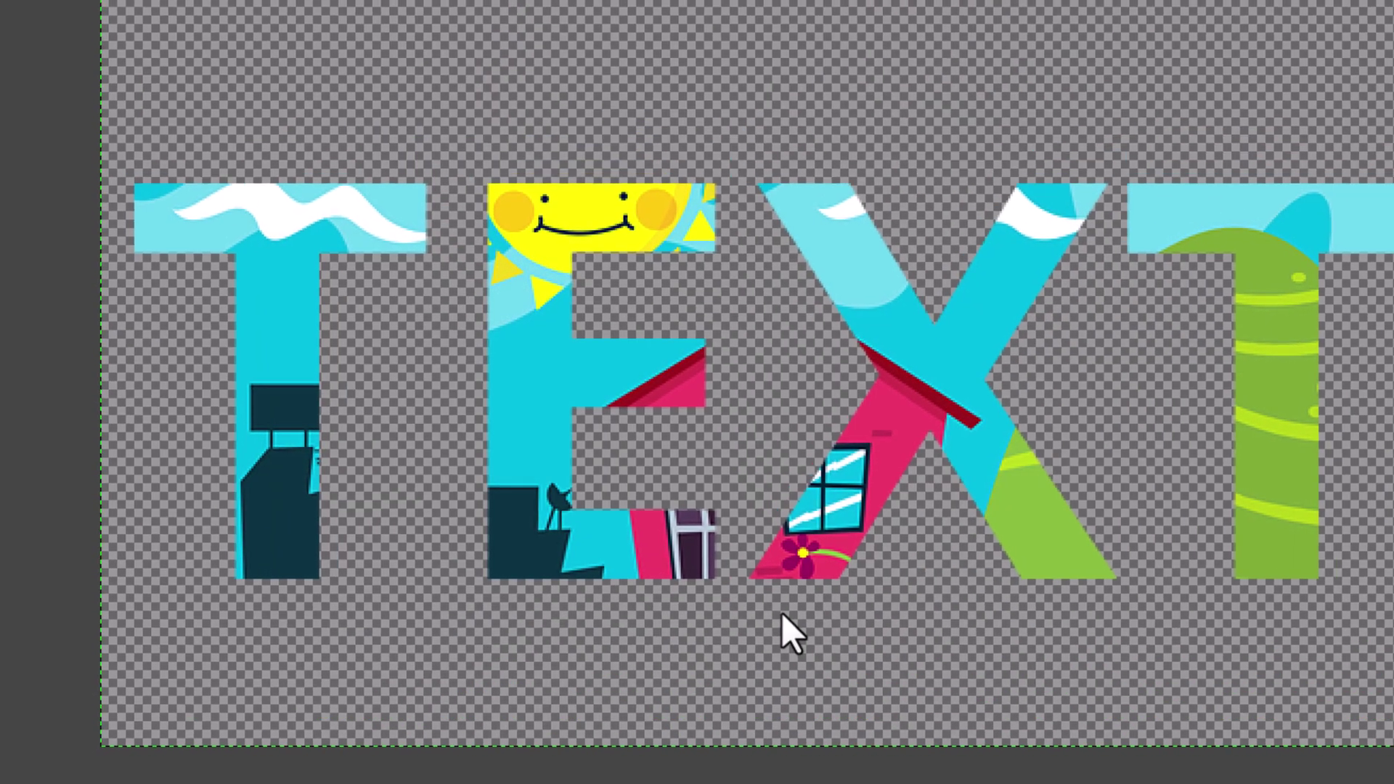
click(657, 767)
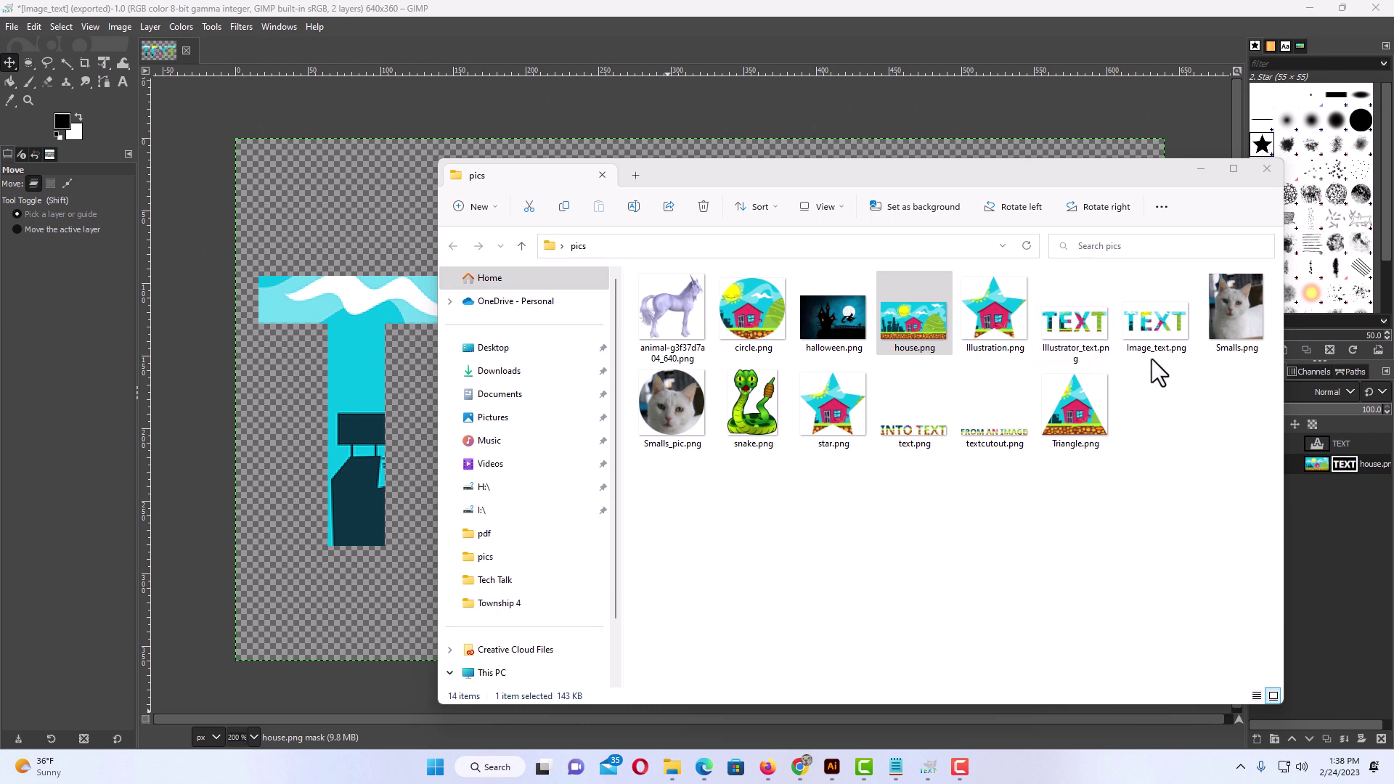
Open the exported Image_text.png in Photos and view the transparent TEXT image full-screen
double_click(1156, 337)
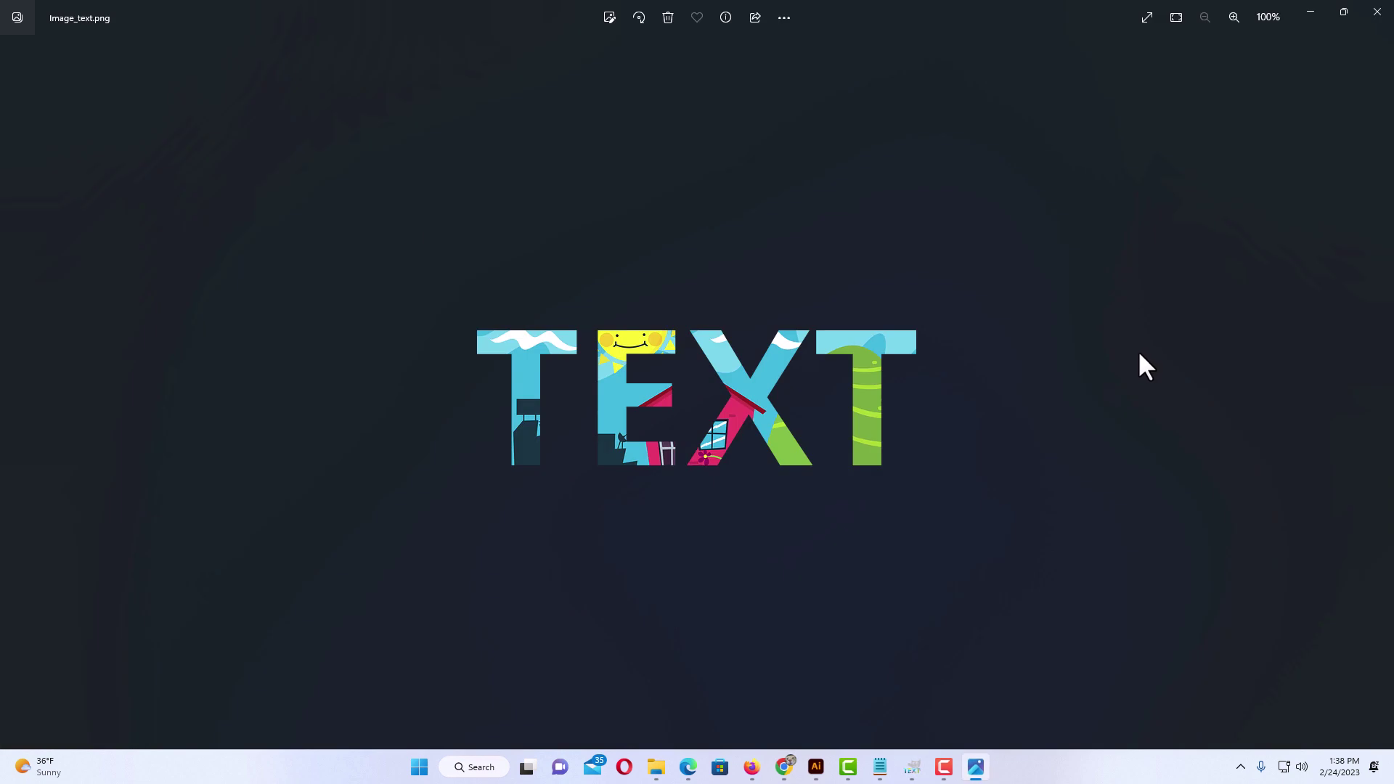
mouse_move(927, 449)
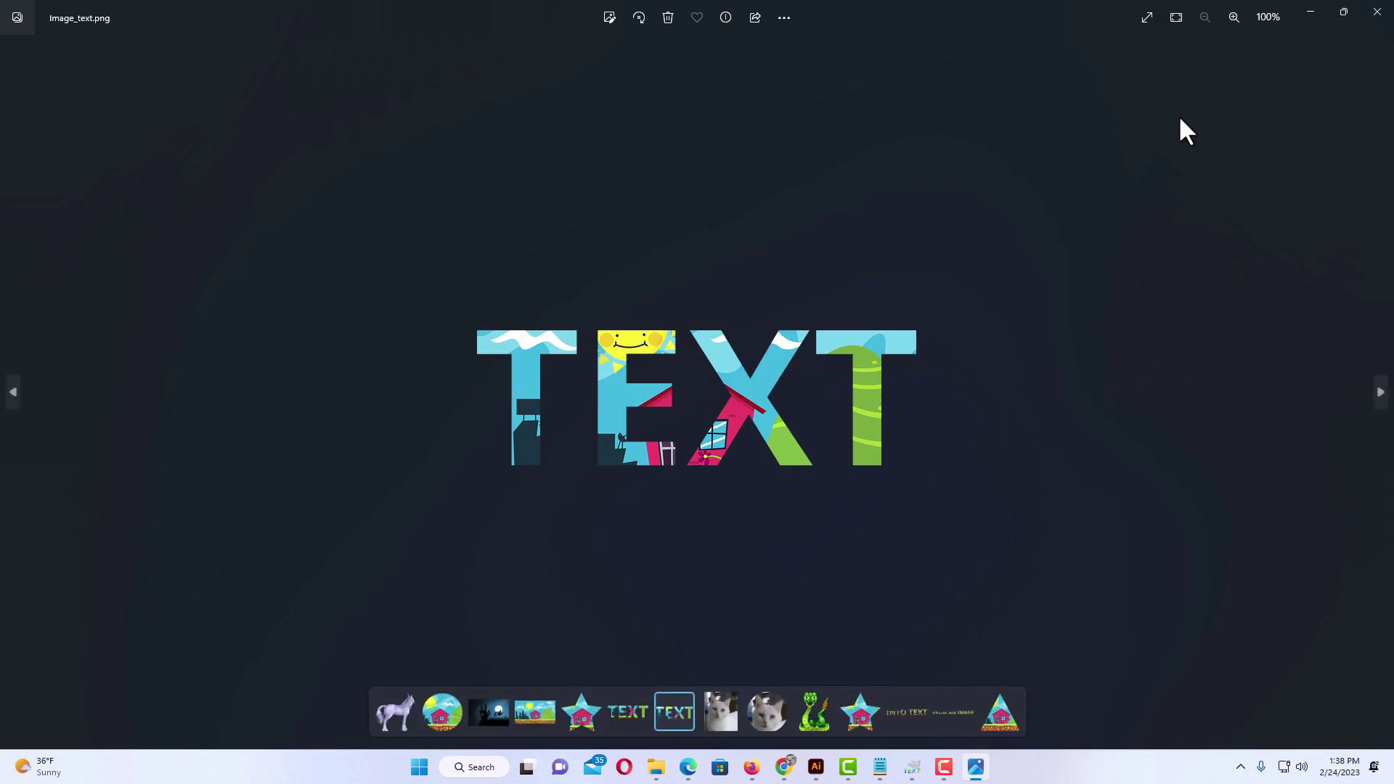
click(1147, 17)
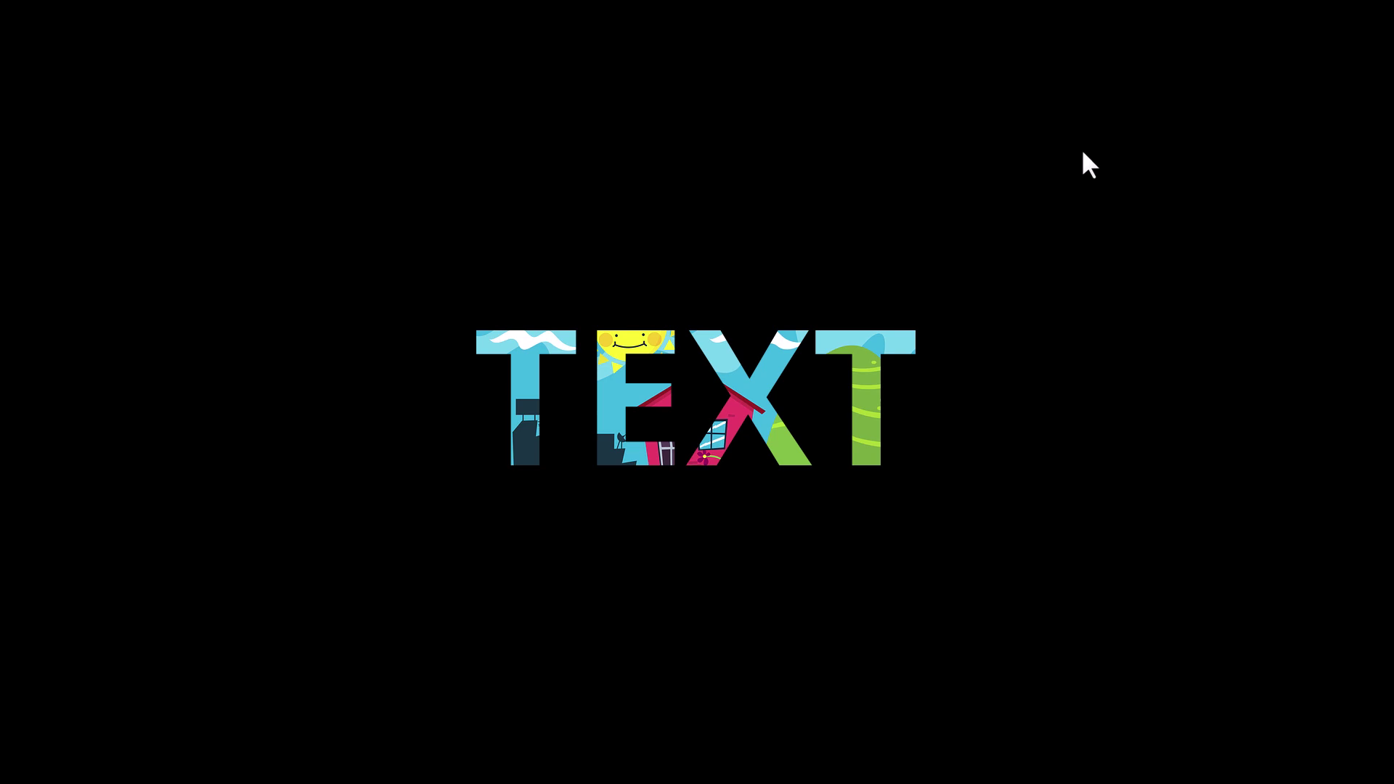